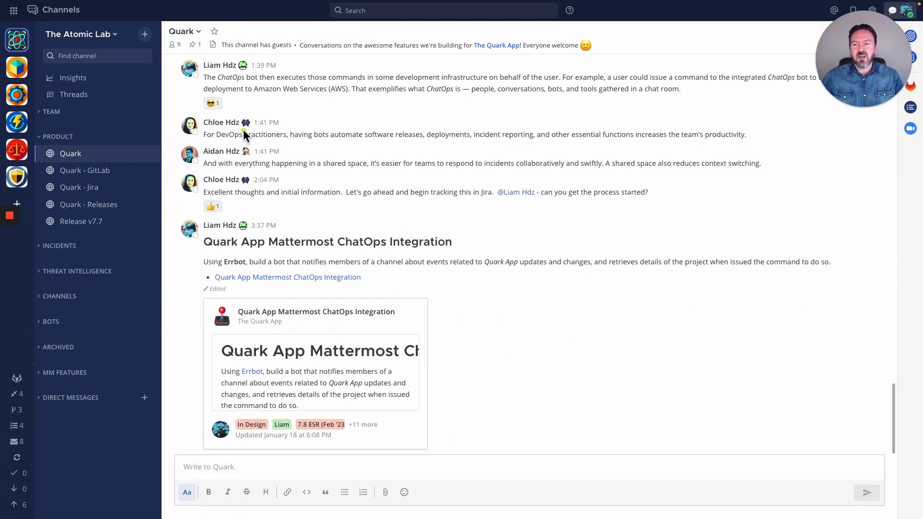
- Show the Quark channel's pinned posts and shared files, then start a call there
{"action": "left_click_drag", "start_coordinate": [30, 140], "coordinate": [101, 166]}
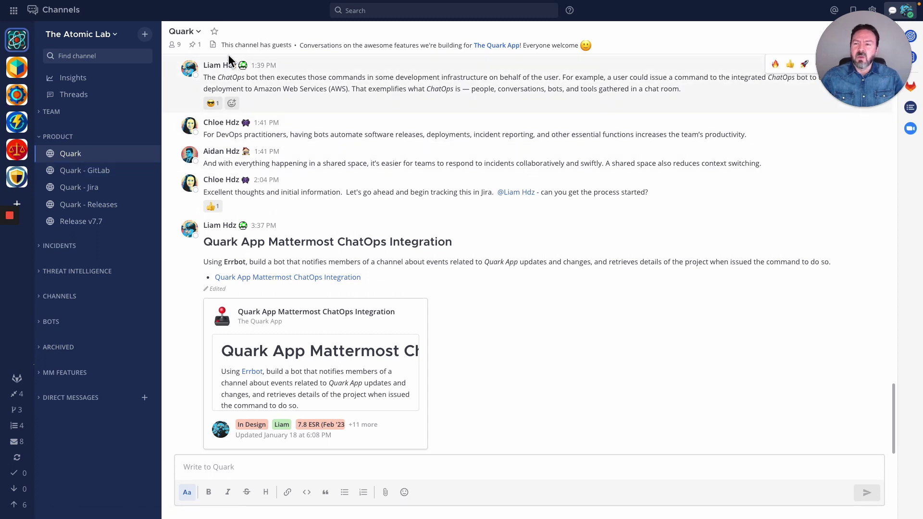
{"action": "left_click", "coordinate": [195, 45]}
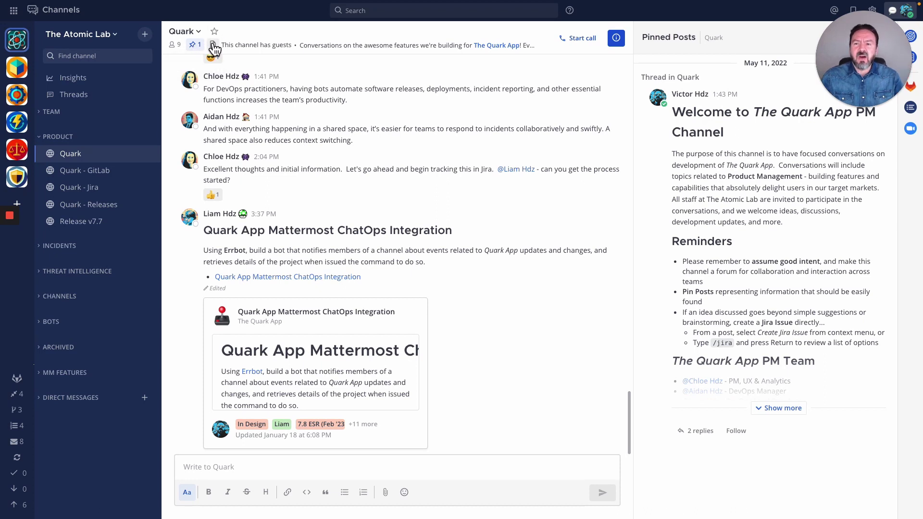
{"action": "left_click", "coordinate": [213, 46]}
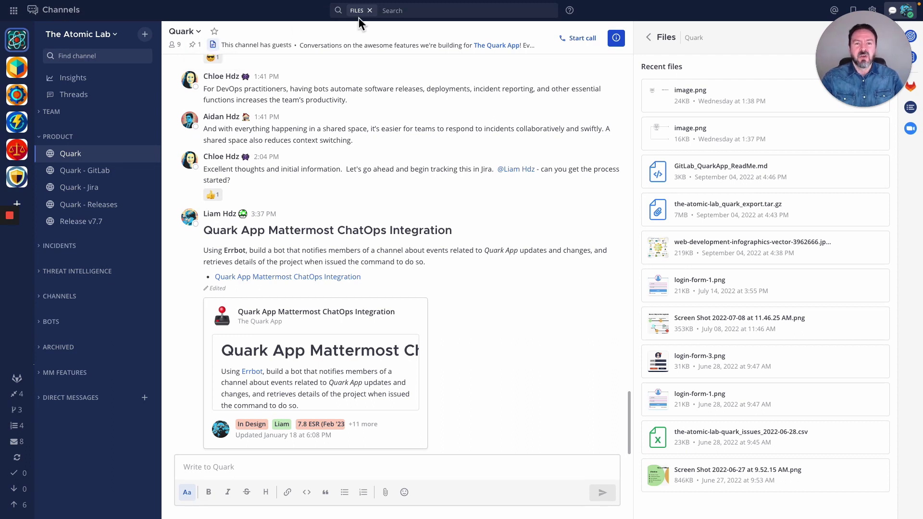
{"action": "left_click", "coordinate": [579, 39]}
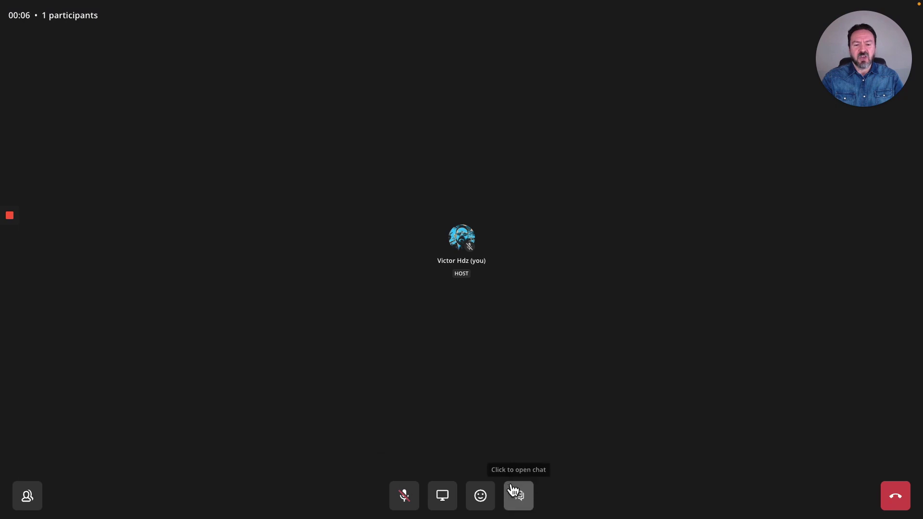
- Open the call's chat thread, then leave the Quark call to end it
{"action": "left_click", "coordinate": [519, 495]}
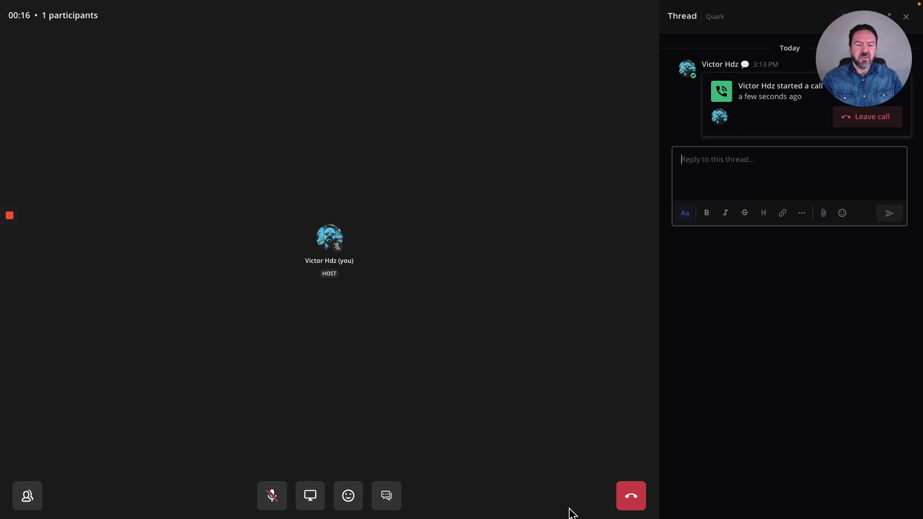
{"action": "left_click", "coordinate": [629, 496]}
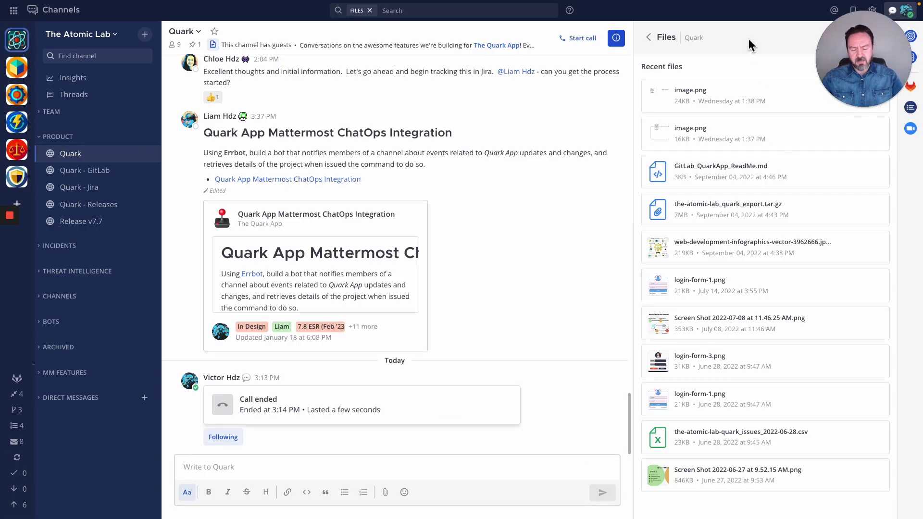
{"action": "key", "text": "Escape"}
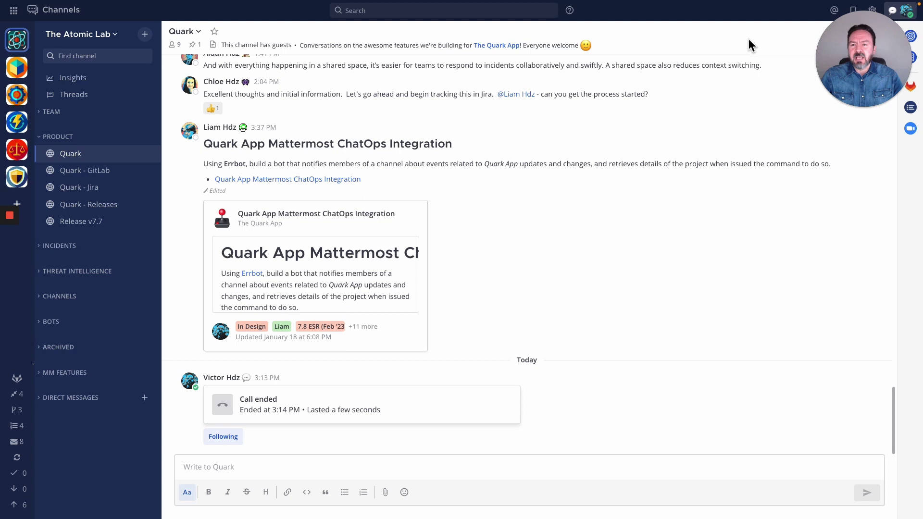
{"action": "mouse_move", "coordinate": [762, 141]}
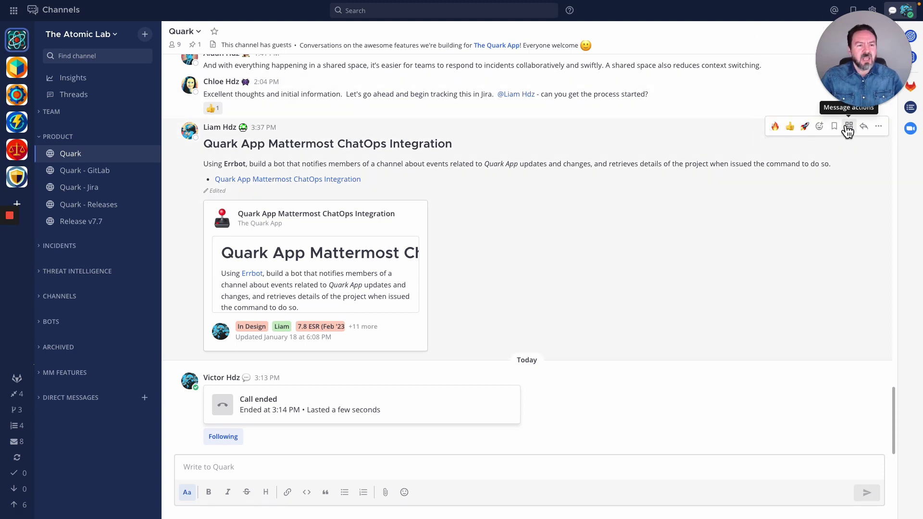
{"action": "left_click", "coordinate": [849, 128]}
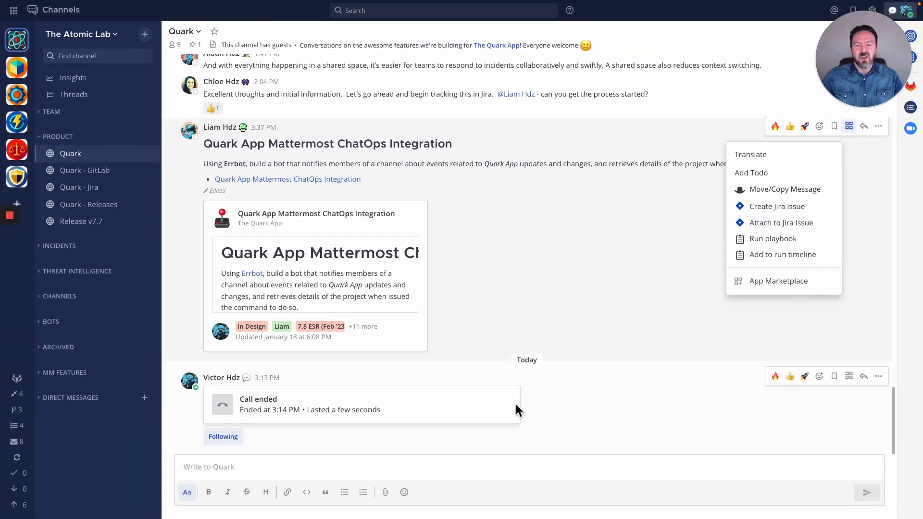
- Preview the /jira and /gitlab slash commands in the message box, then clear it unsent
{"action": "left_click", "coordinate": [451, 467]}
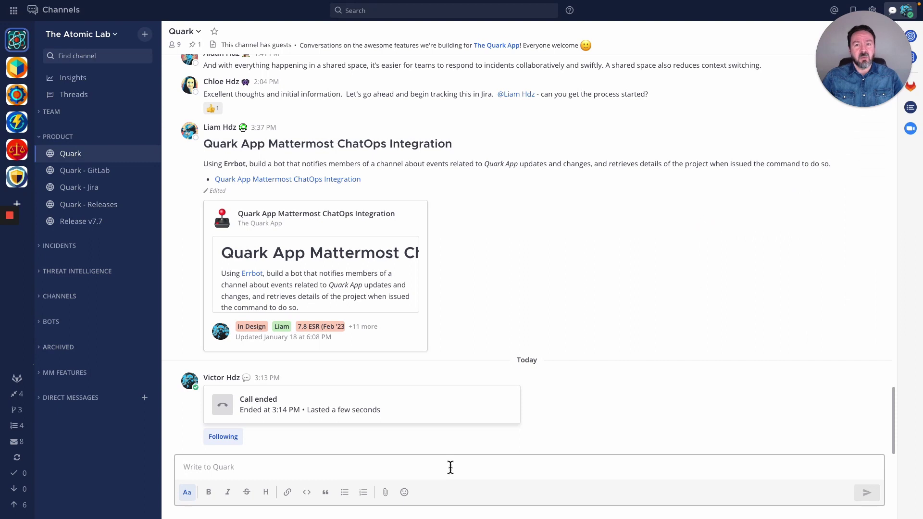
{"action": "type", "text": "/jira"}
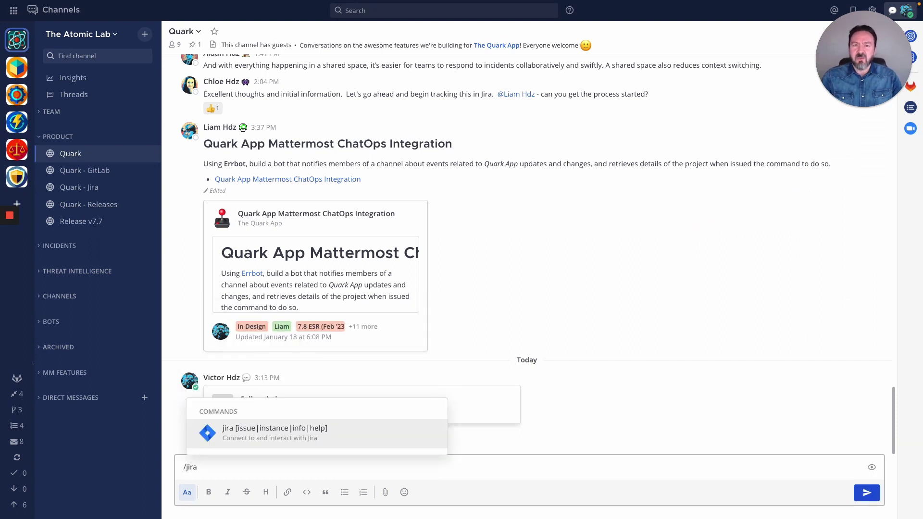
{"action": "key", "text": "BackSpace"}
{"action": "key", "text": "BackSpace"}
{"action": "key", "text": "BackSpace"}
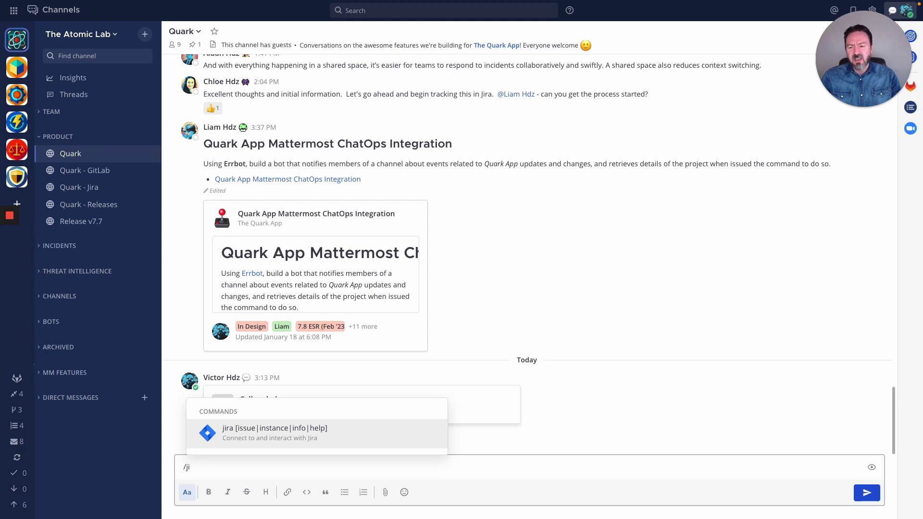
{"action": "key", "text": "BackSpace"}
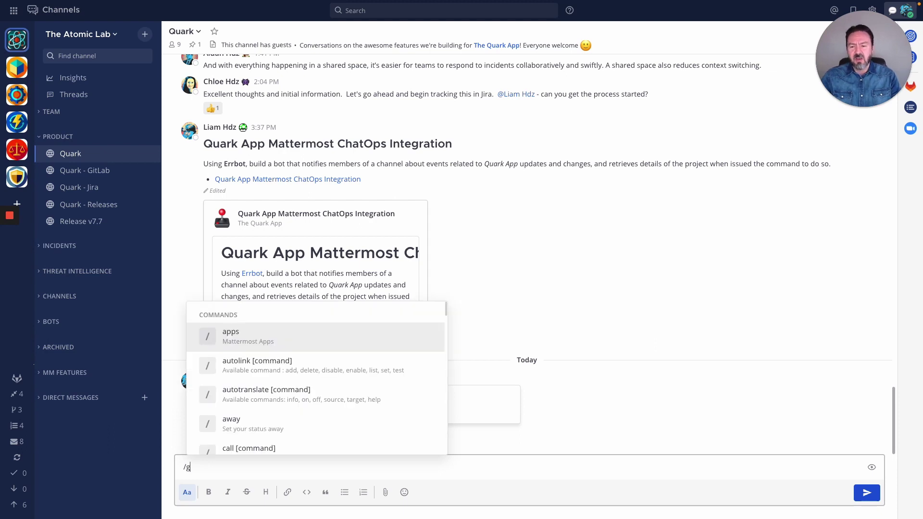
{"action": "type", "text": "gitlab"}
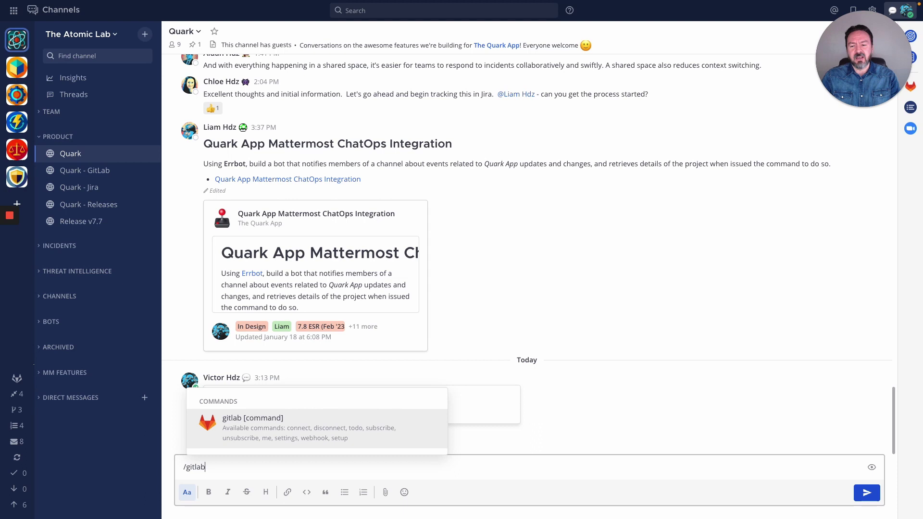
{"action": "key", "text": "BackSpace"}
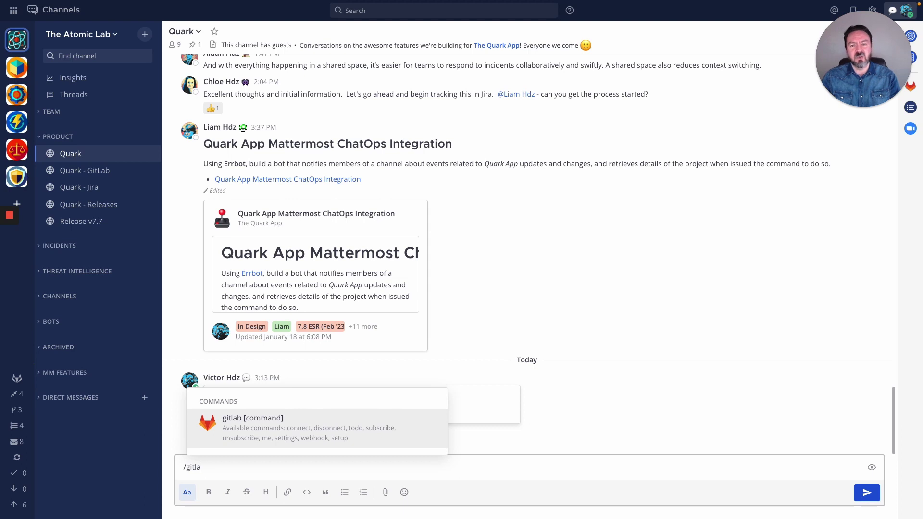
{"action": "key", "text": "BackSpace"}
{"action": "key", "text": "BackSpace"}
{"action": "key", "text": "BackSpace"}
{"action": "key", "text": "BackSpace"}
{"action": "key", "text": "BackSpace"}
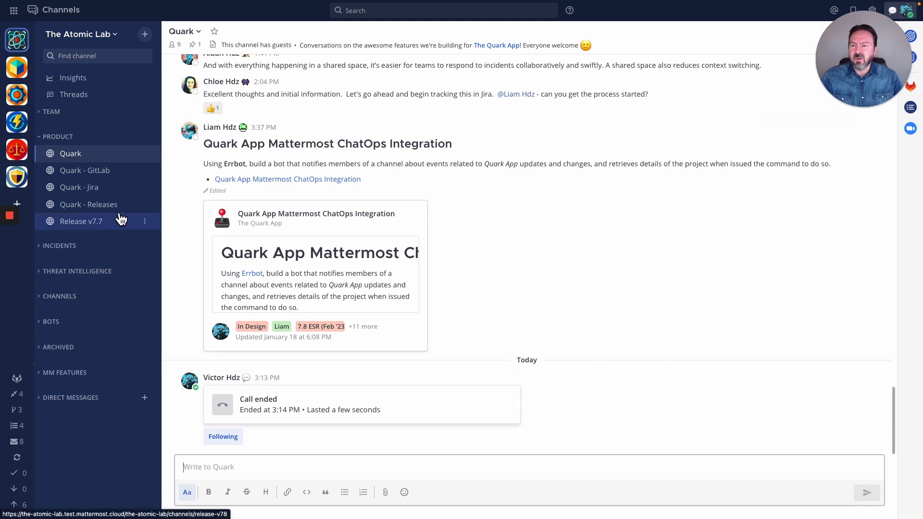
- Switch to Quark - Jira, expand BOTS, and open the Jira bot's direct messages
{"action": "left_click", "coordinate": [93, 191]}
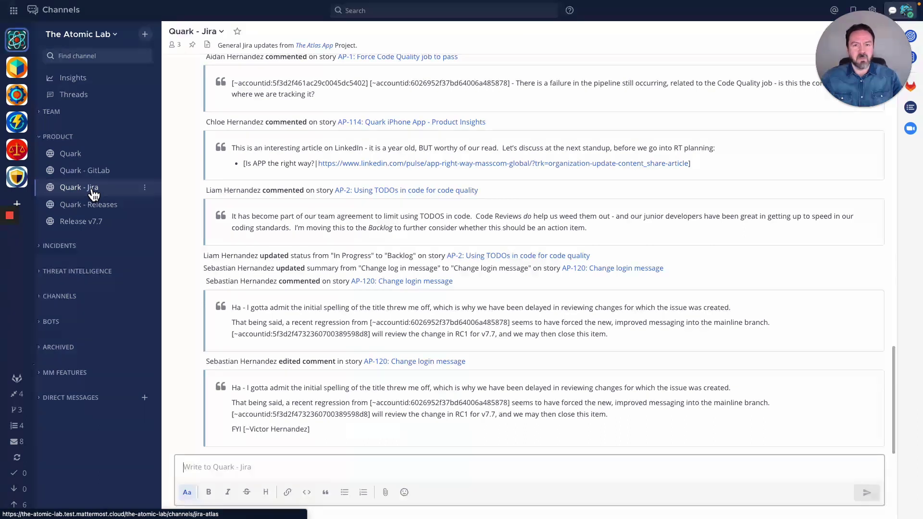
{"action": "left_click", "coordinate": [41, 329]}
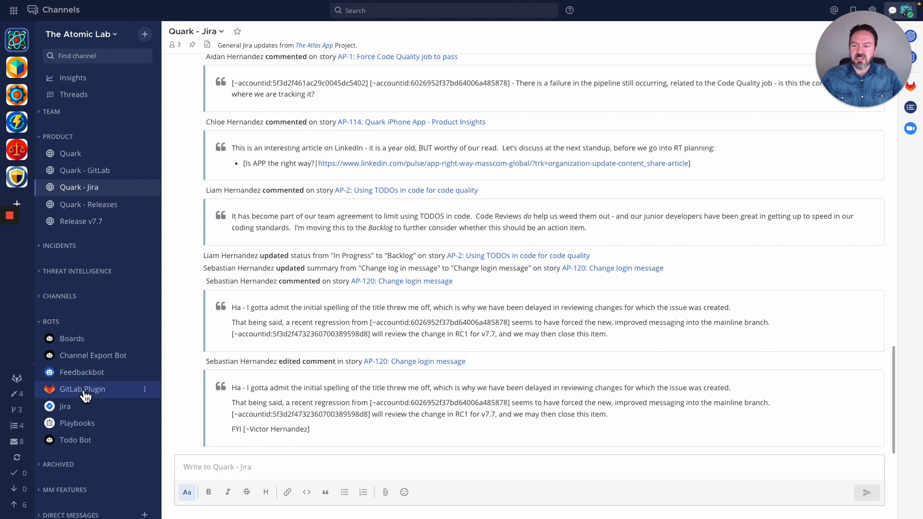
{"action": "left_click", "coordinate": [84, 408]}
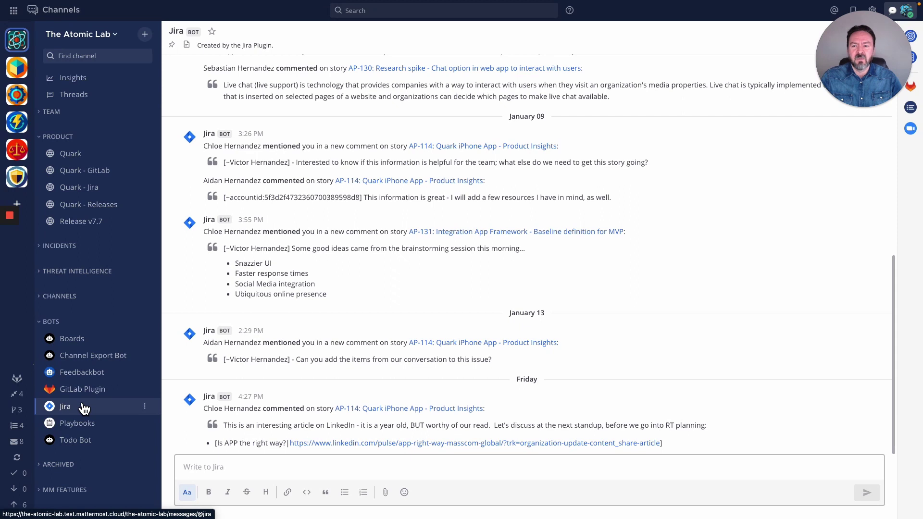
- Read the GitLab Plugin bot's messages, then return to the Quark channel under PRODUCT
{"action": "left_click", "coordinate": [81, 391]}
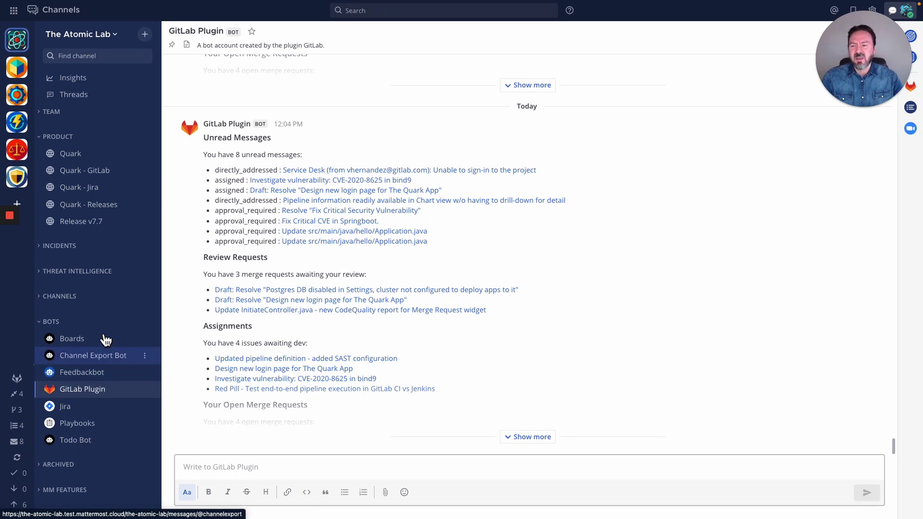
{"action": "left_click", "coordinate": [82, 161]}
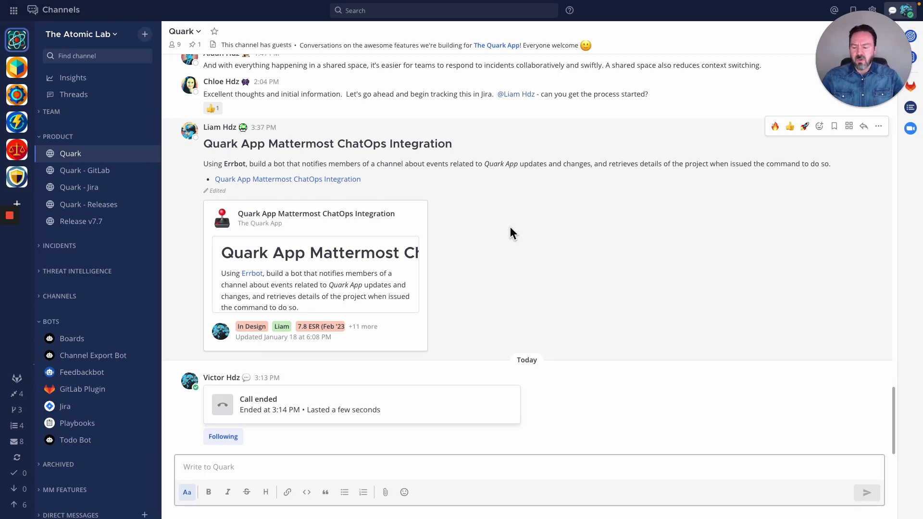
- Open the Quark App Mattermost ChatOps Integration card, scroll its properties and description, then close it
{"action": "mouse_move", "coordinate": [509, 135]}
{"action": "left_mouse_down"}
{"action": "mouse_move", "coordinate": [401, 135]}
{"action": "mouse_move", "coordinate": [199, 182]}
{"action": "mouse_move", "coordinate": [161, 258]}
{"action": "mouse_move", "coordinate": [168, 358]}
{"action": "left_mouse_up"}
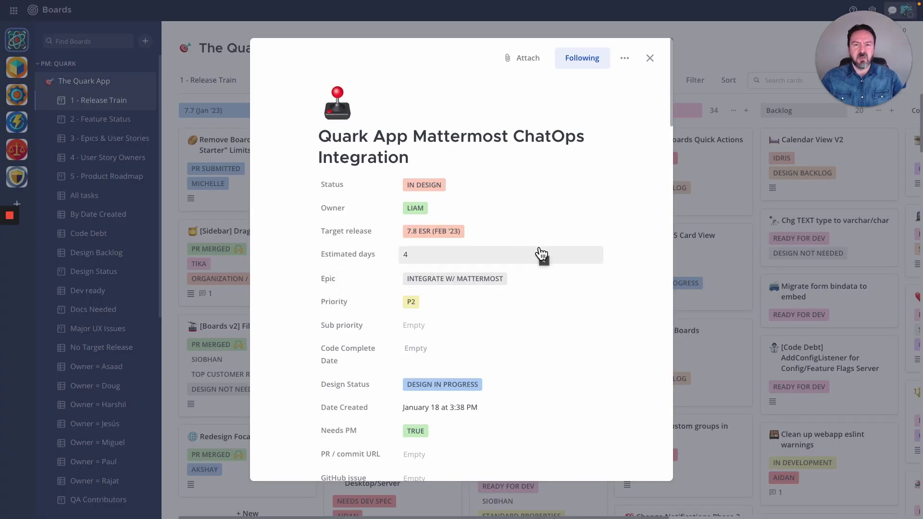
{"action": "scroll", "coordinate": [541, 254], "scroll_direction": "down", "scroll_amount": 2}
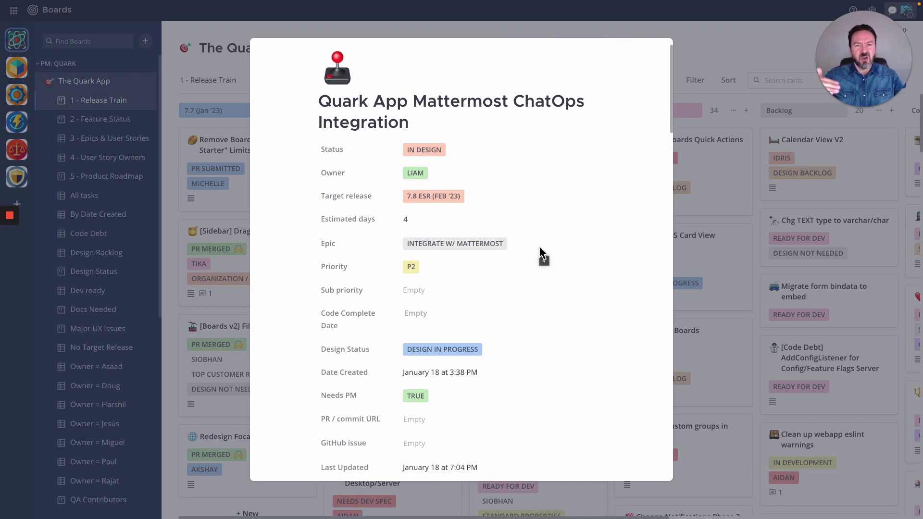
{"action": "scroll", "coordinate": [541, 254], "scroll_direction": "down", "scroll_amount": 8}
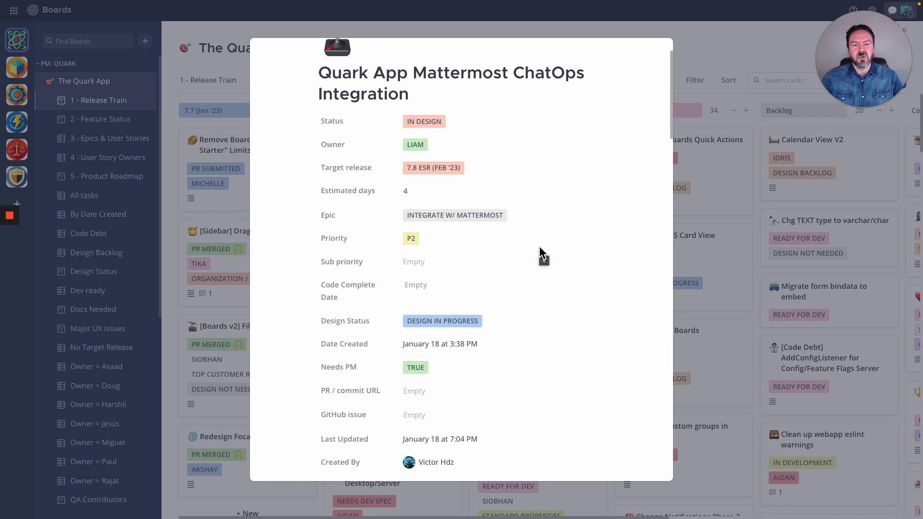
{"action": "scroll", "coordinate": [542, 254], "scroll_direction": "down", "scroll_amount": 7}
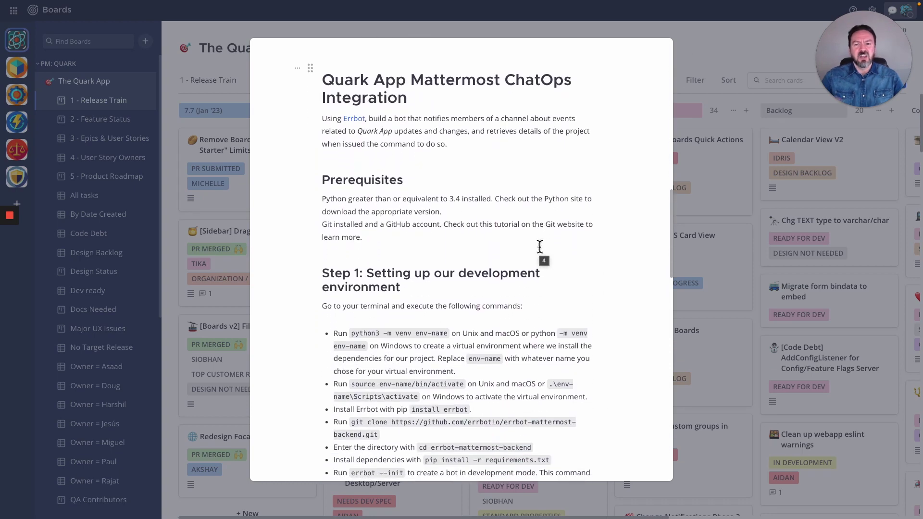
{"action": "scroll", "coordinate": [540, 247], "scroll_direction": "down", "scroll_amount": 1}
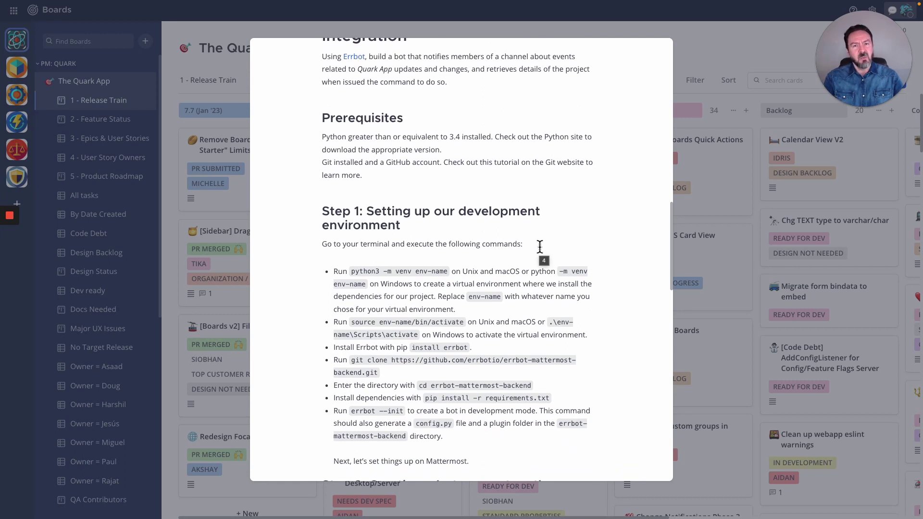
{"action": "left_click", "coordinate": [683, 56]}
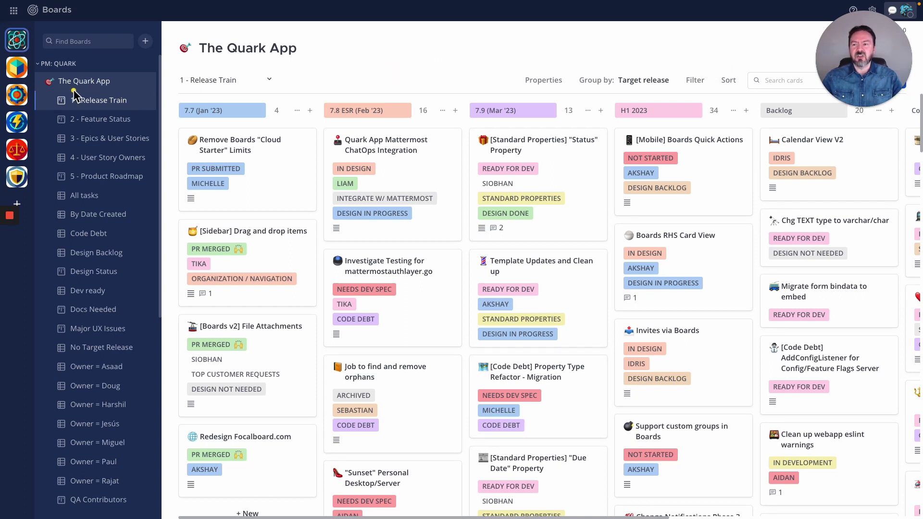
- Switch The Quark App board to its 2 - Feature Status view, grouped by status
{"action": "mouse_move", "coordinate": [46, 90]}
{"action": "left_mouse_down"}
{"action": "mouse_move", "coordinate": [131, 113]}
{"action": "mouse_move", "coordinate": [279, 105]}
{"action": "mouse_move", "coordinate": [564, 124]}
{"action": "left_mouse_up"}
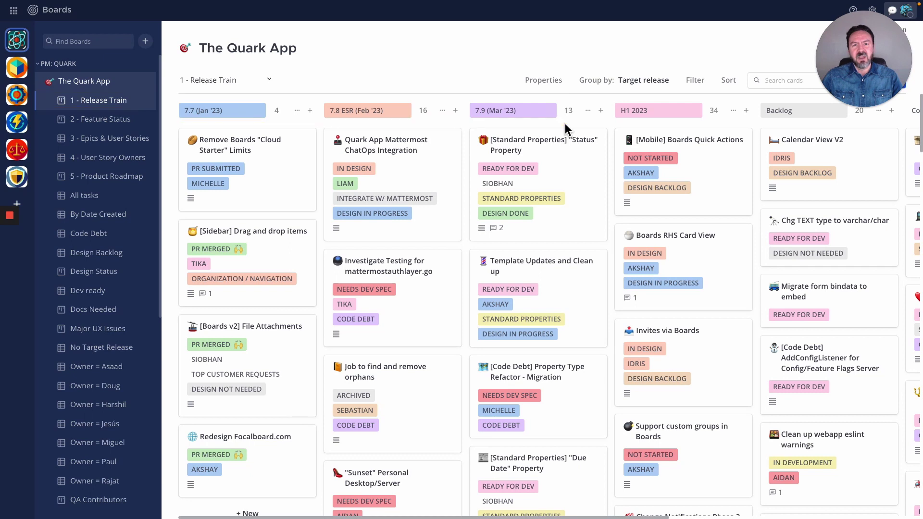
{"action": "left_click", "coordinate": [123, 124]}
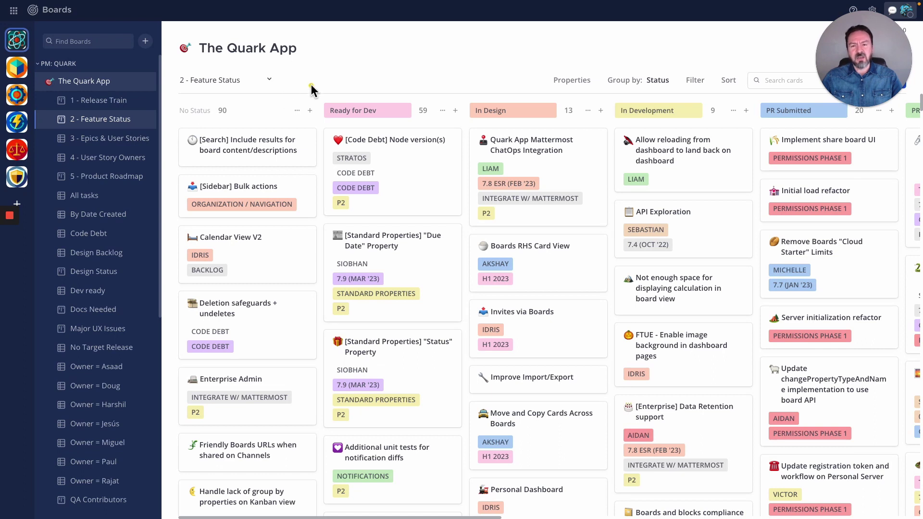
{"action": "left_click_drag", "start_coordinate": [311, 85], "coordinate": [715, 123]}
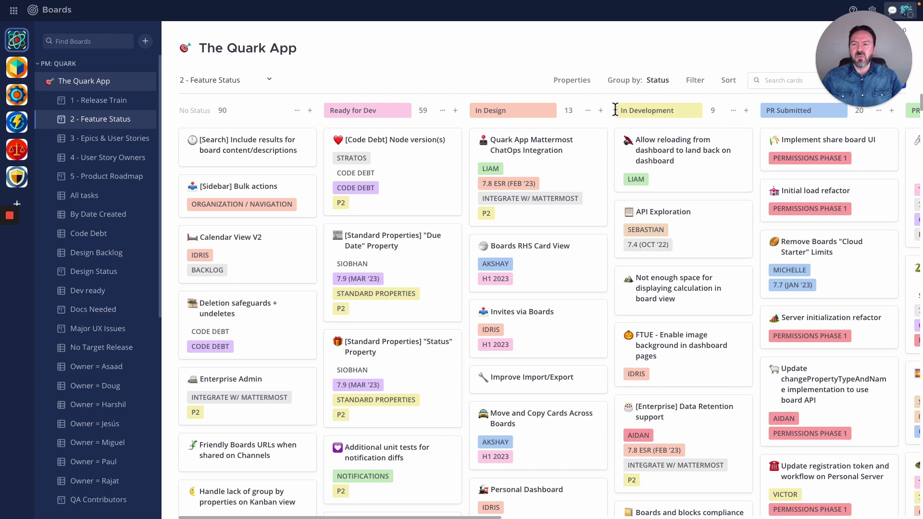
{"action": "left_click", "coordinate": [134, 139]}
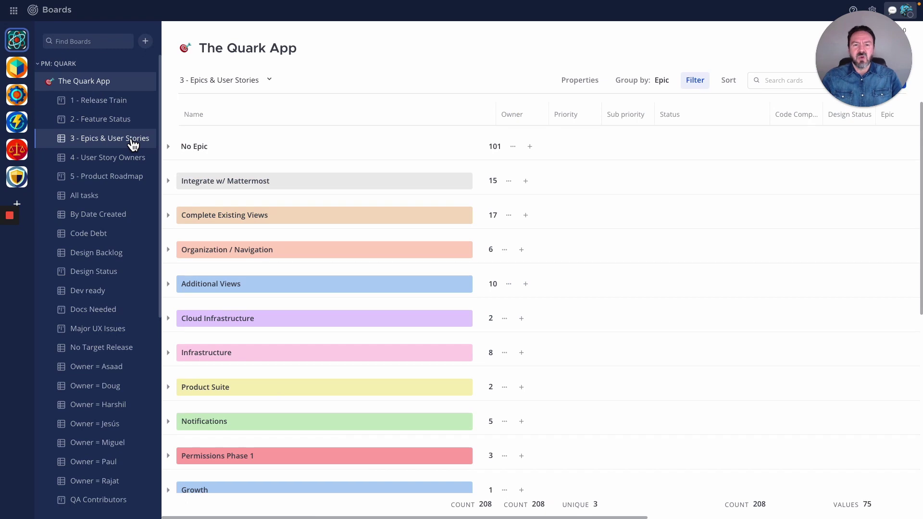
{"action": "left_click", "coordinate": [168, 181]}
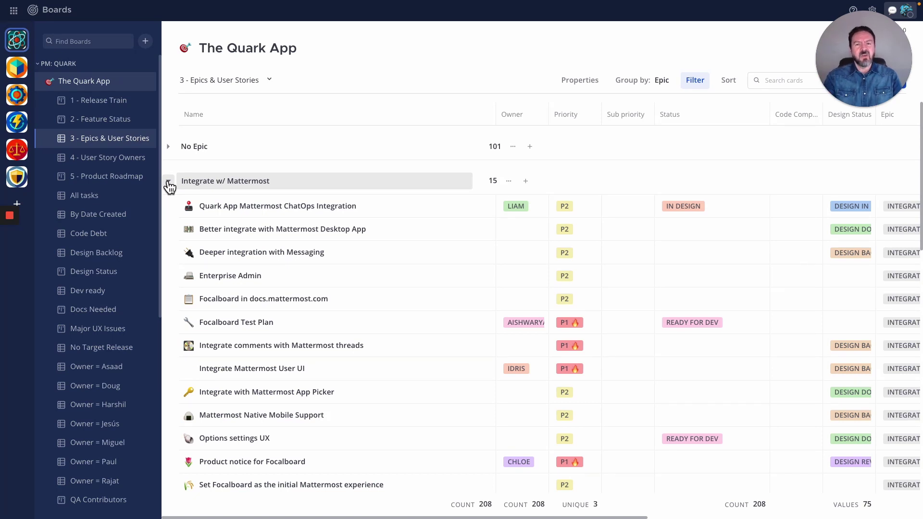
{"action": "left_click", "coordinate": [168, 181]}
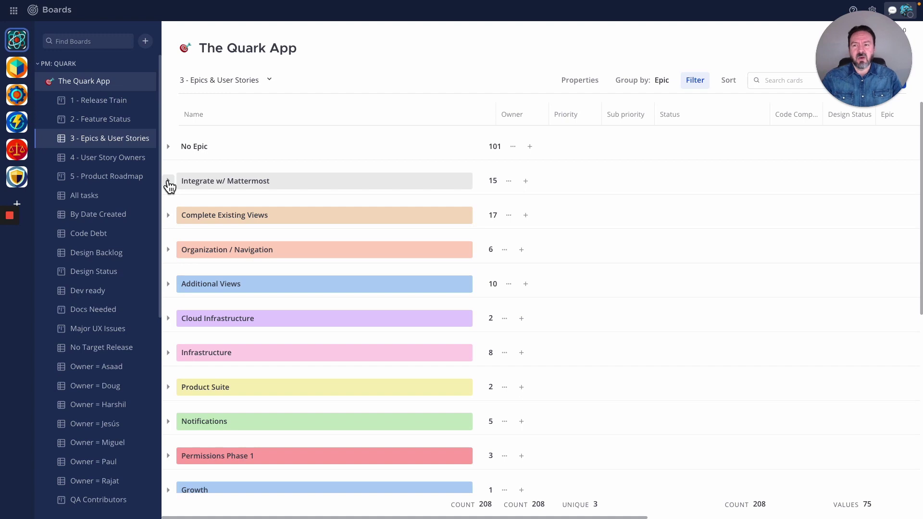
- View The Quark App board's 4 - User Story Owners and 5 - Product Roadmap views
{"action": "left_click", "coordinate": [131, 162]}
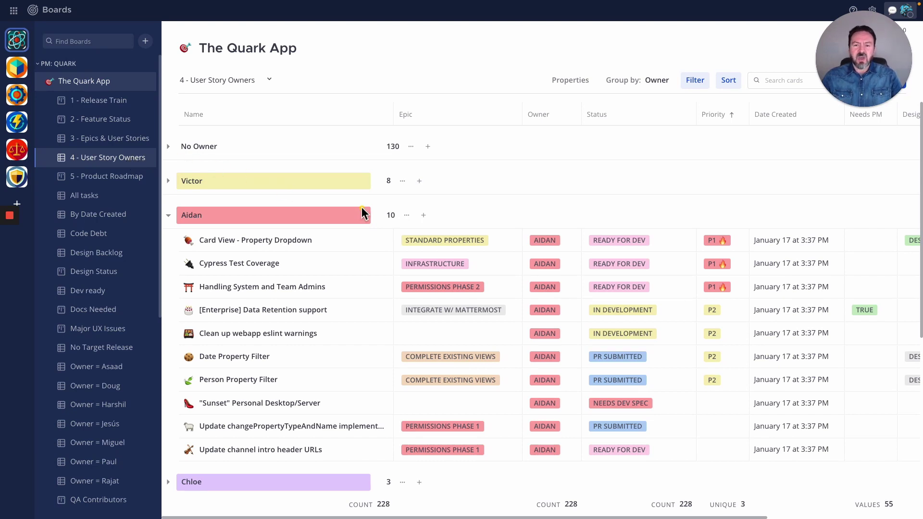
{"action": "left_click_drag", "start_coordinate": [371, 196], "coordinate": [412, 225]}
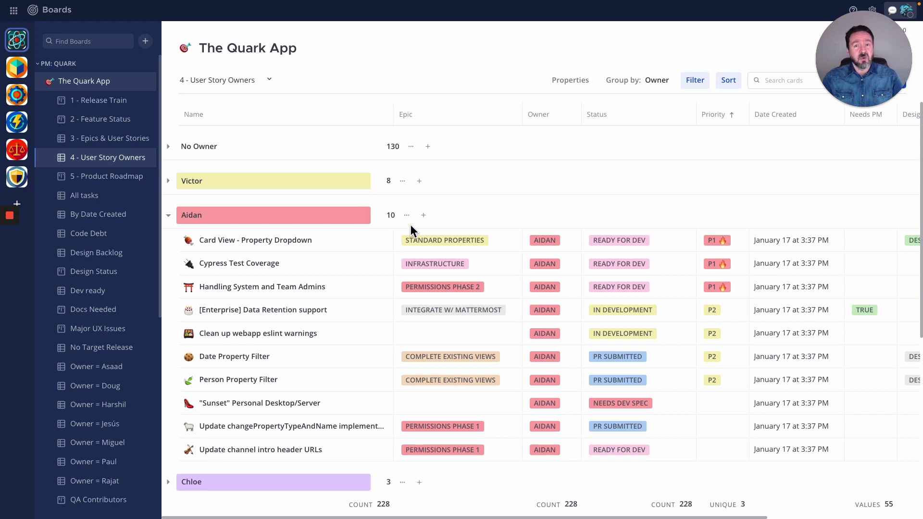
{"action": "left_click", "coordinate": [129, 179]}
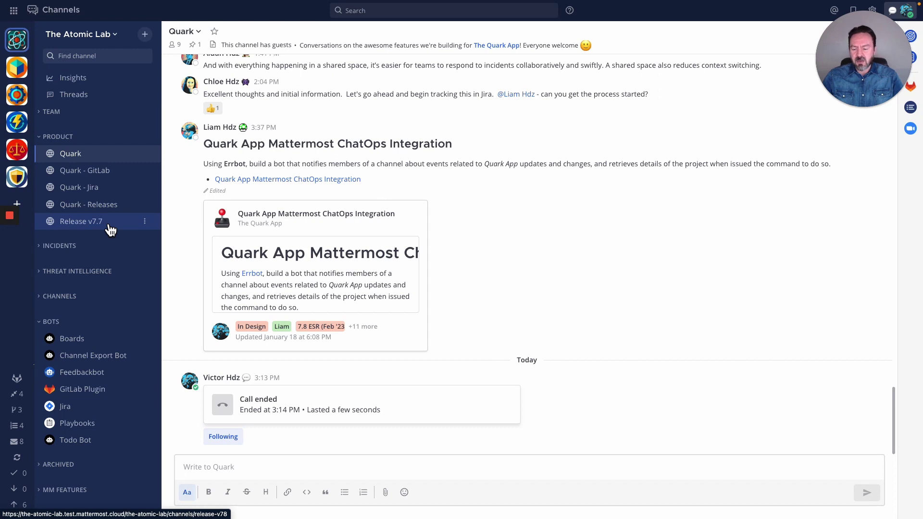
- Open Release v7.7, widen its Run details with Ctrl+Shift+Period, and scroll to the Tasks checklist
{"action": "left_click", "coordinate": [111, 230]}
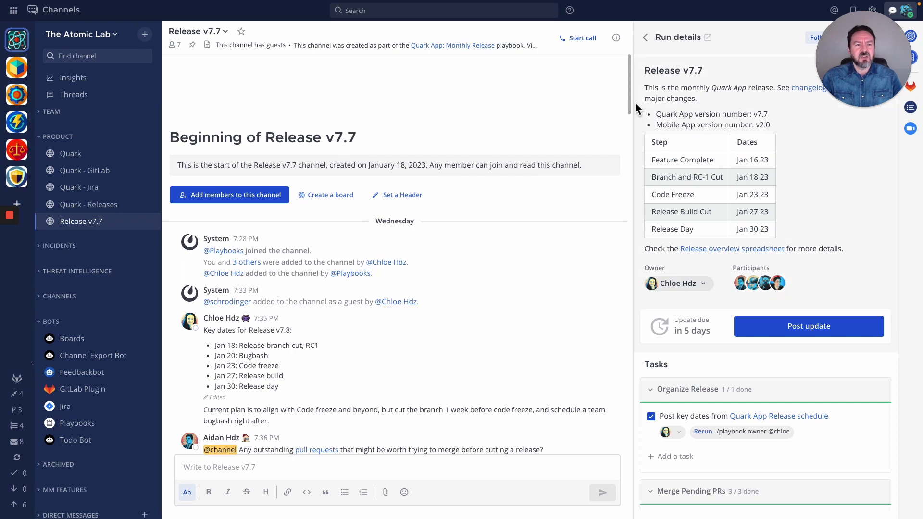
{"action": "key", "text": "ctrl+shift+period"}
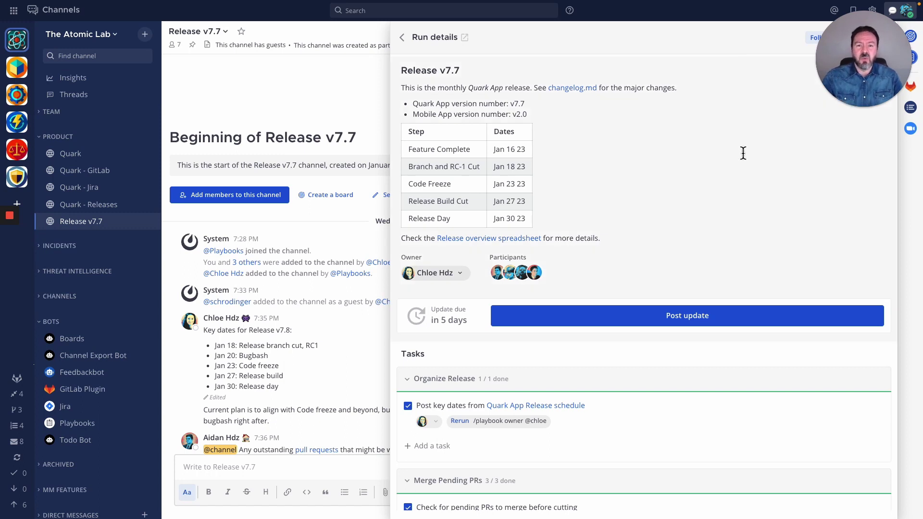
{"action": "scroll", "coordinate": [743, 153], "scroll_direction": "down", "scroll_amount": 2}
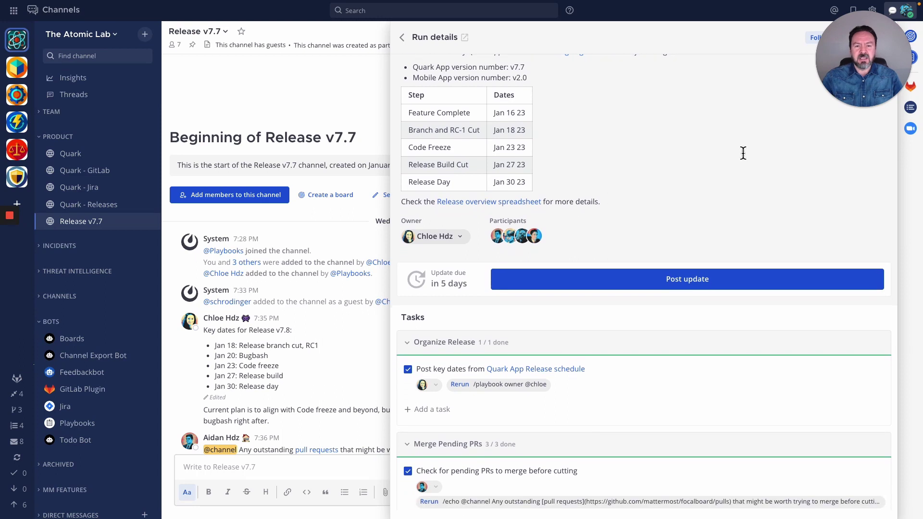
{"action": "scroll", "coordinate": [743, 153], "scroll_direction": "down", "scroll_amount": 2}
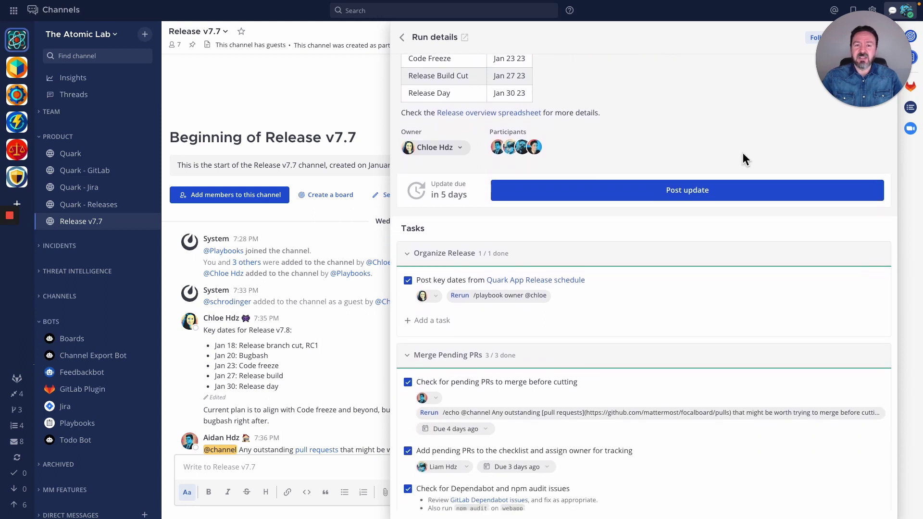
{"action": "scroll", "coordinate": [743, 153], "scroll_direction": "down", "scroll_amount": 2}
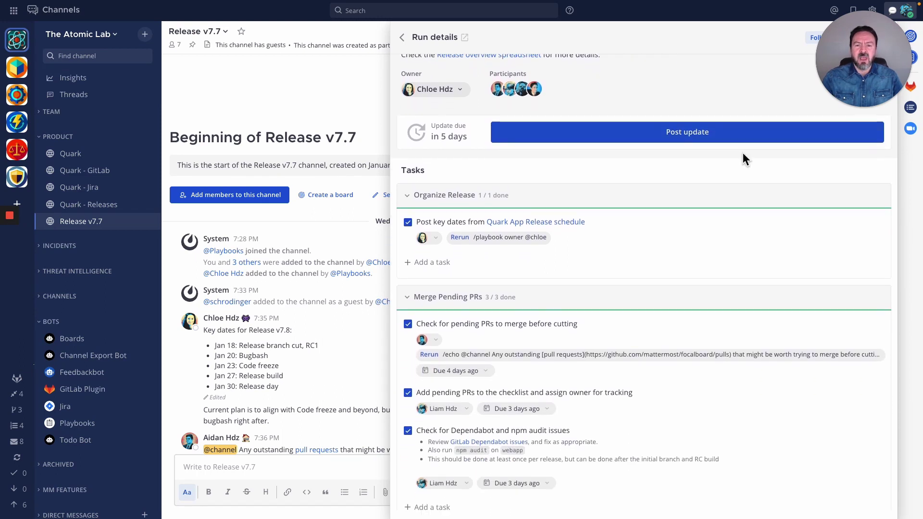
{"action": "scroll", "coordinate": [743, 154], "scroll_direction": "down", "scroll_amount": 2}
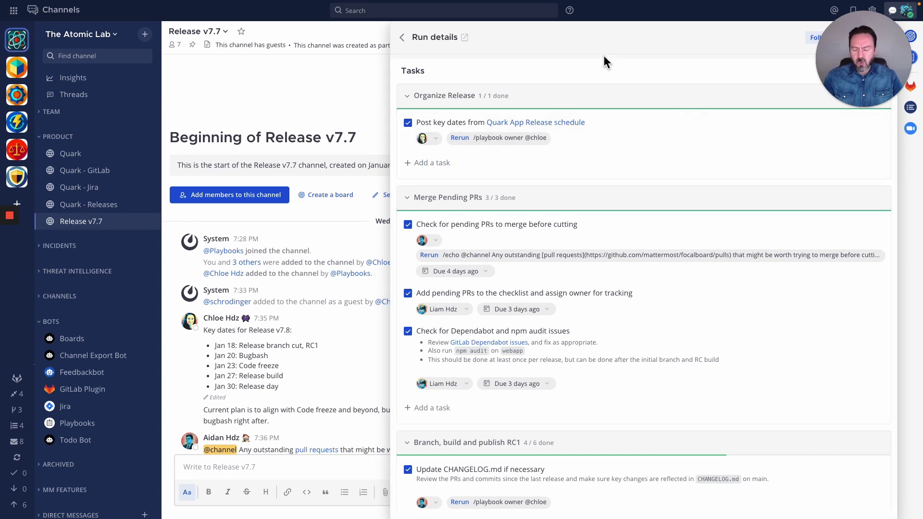
- Collapse the Run details to a side panel and scroll the channel to the Playbooks status update
{"action": "key", "text": "ctrl+shift+period"}
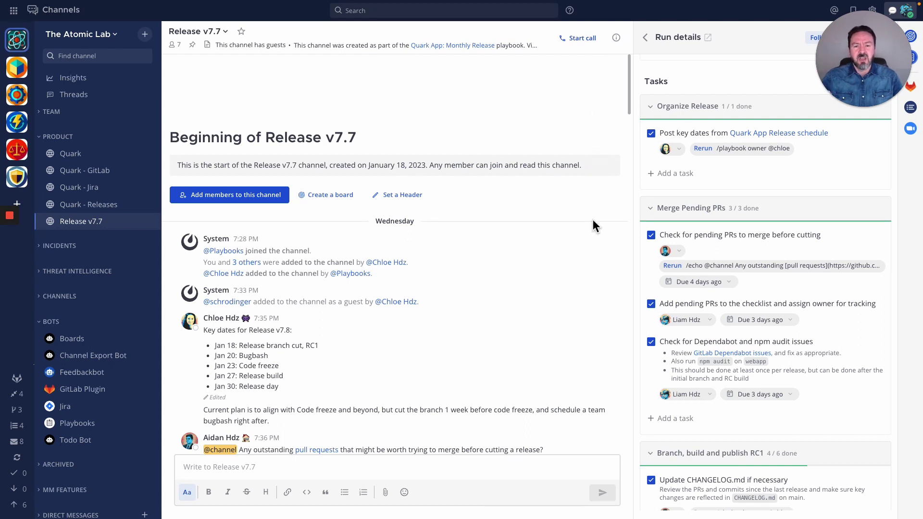
{"action": "scroll", "coordinate": [593, 222], "scroll_direction": "down", "scroll_amount": 3}
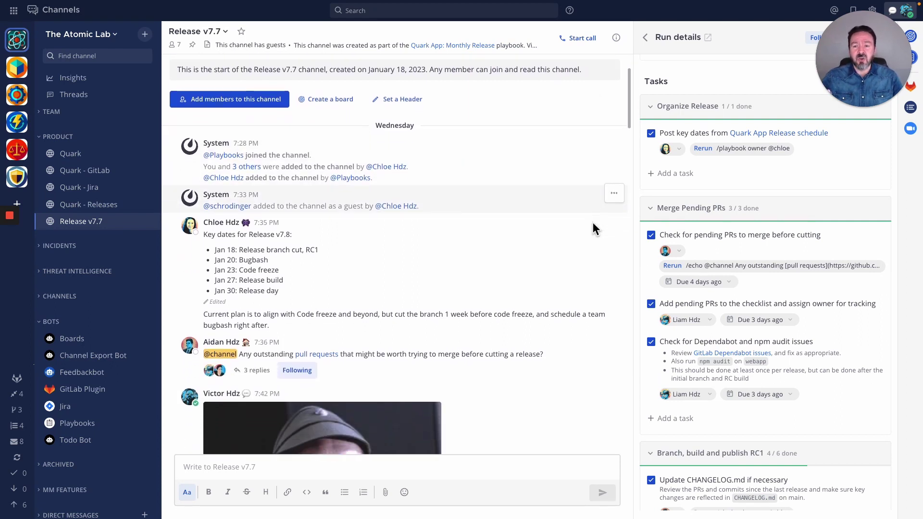
{"action": "scroll", "coordinate": [593, 222], "scroll_direction": "down", "scroll_amount": 5}
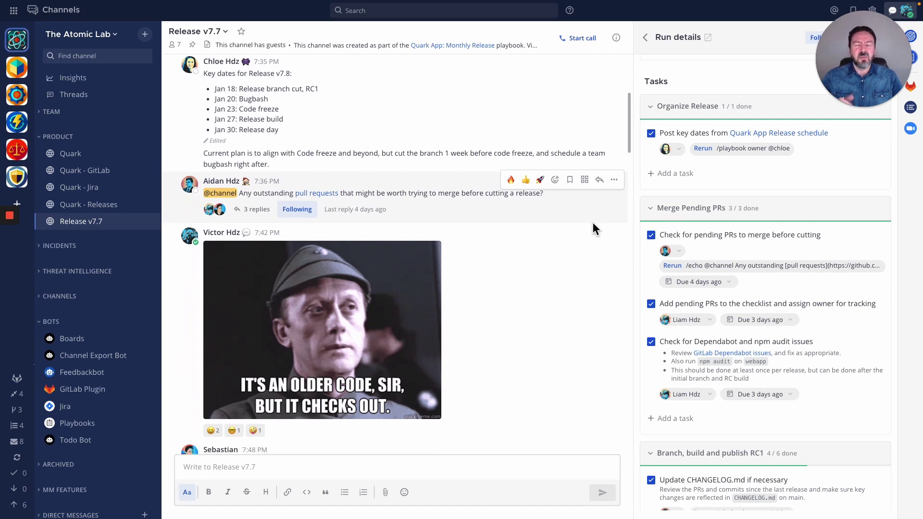
{"action": "scroll", "coordinate": [592, 222], "scroll_direction": "down", "scroll_amount": 3}
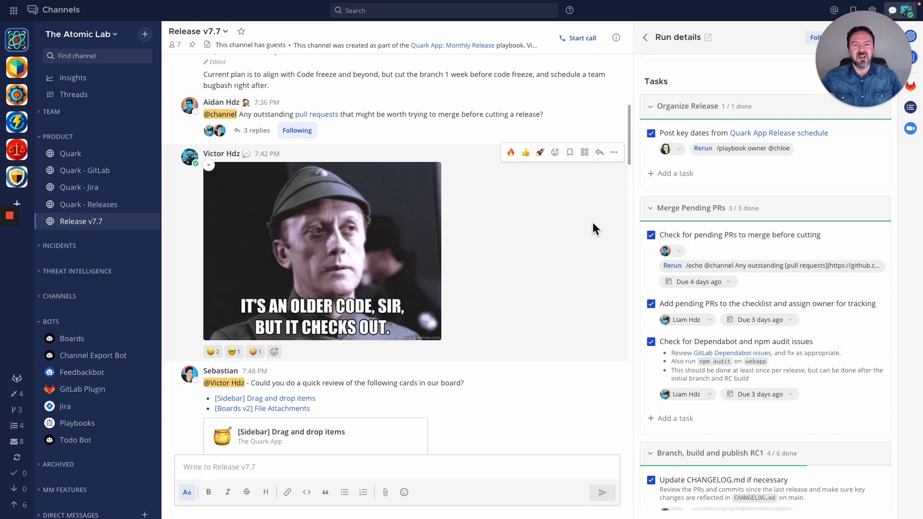
{"action": "scroll", "coordinate": [593, 222], "scroll_direction": "down", "scroll_amount": 3}
{"action": "scroll", "coordinate": [592, 222], "scroll_direction": "down", "scroll_amount": 5}
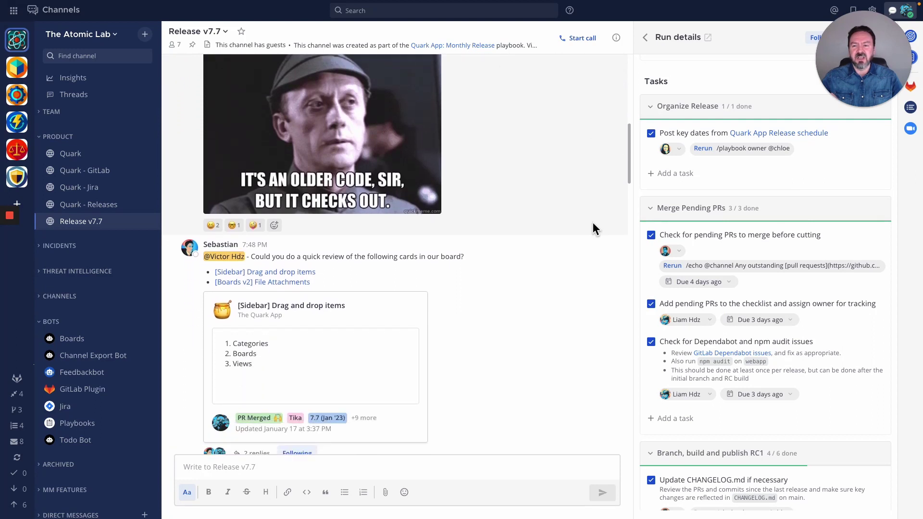
{"action": "scroll", "coordinate": [593, 222], "scroll_direction": "down", "scroll_amount": 3}
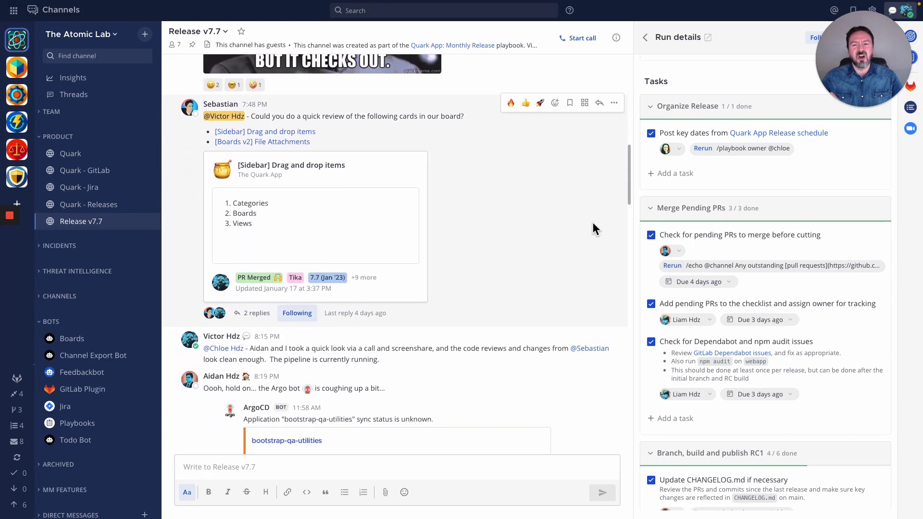
{"action": "scroll", "coordinate": [592, 223], "scroll_direction": "down", "scroll_amount": 4}
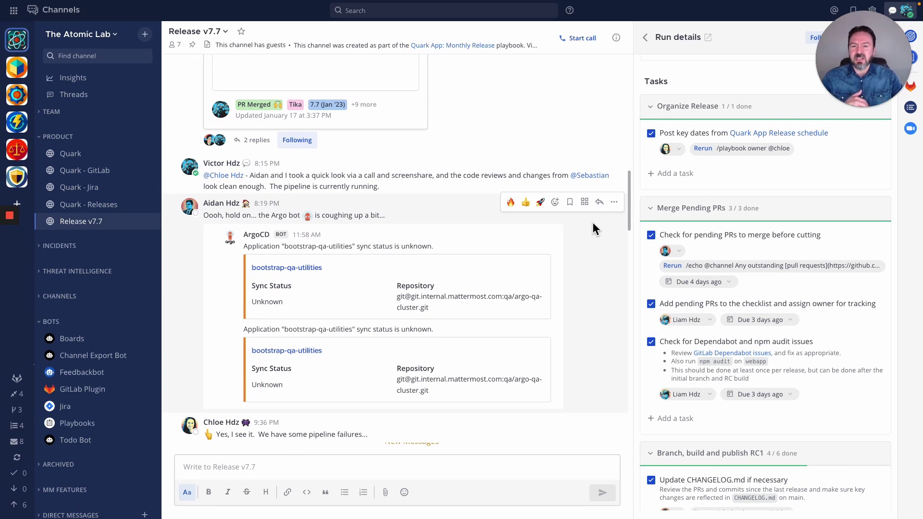
{"action": "scroll", "coordinate": [593, 222], "scroll_direction": "down", "scroll_amount": 3}
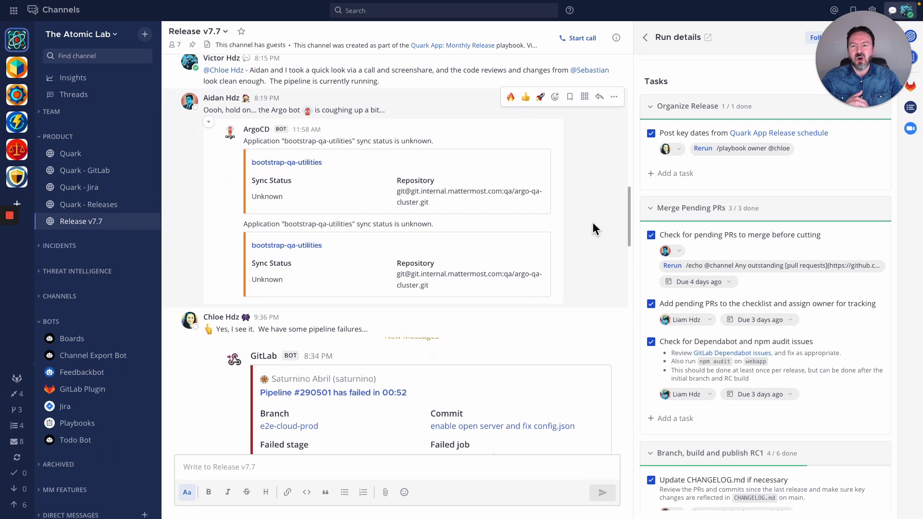
{"action": "scroll", "coordinate": [593, 222], "scroll_direction": "down", "scroll_amount": 1}
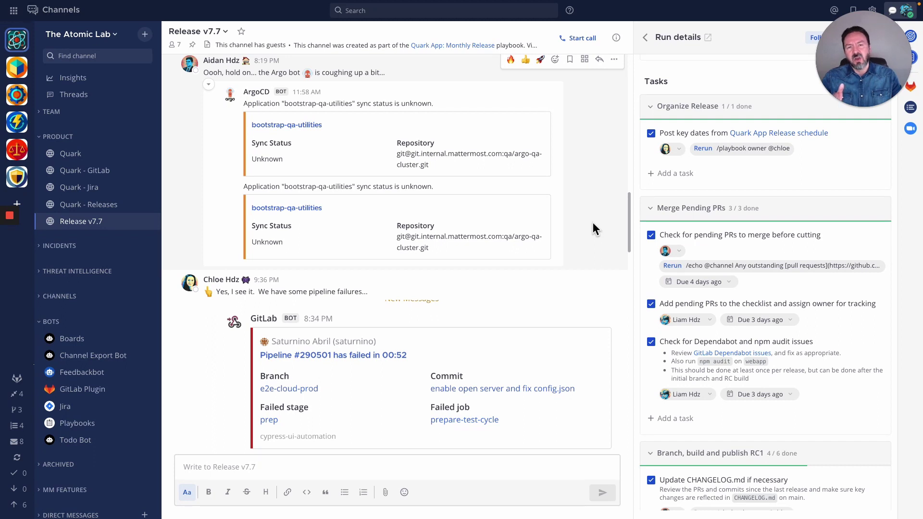
{"action": "scroll", "coordinate": [593, 222], "scroll_direction": "down", "scroll_amount": 7}
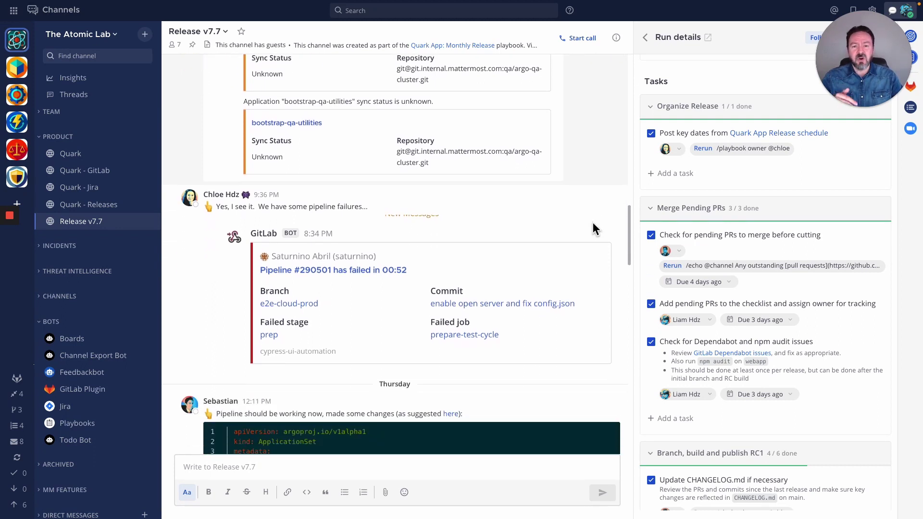
{"action": "scroll", "coordinate": [593, 222], "scroll_direction": "down", "scroll_amount": 4}
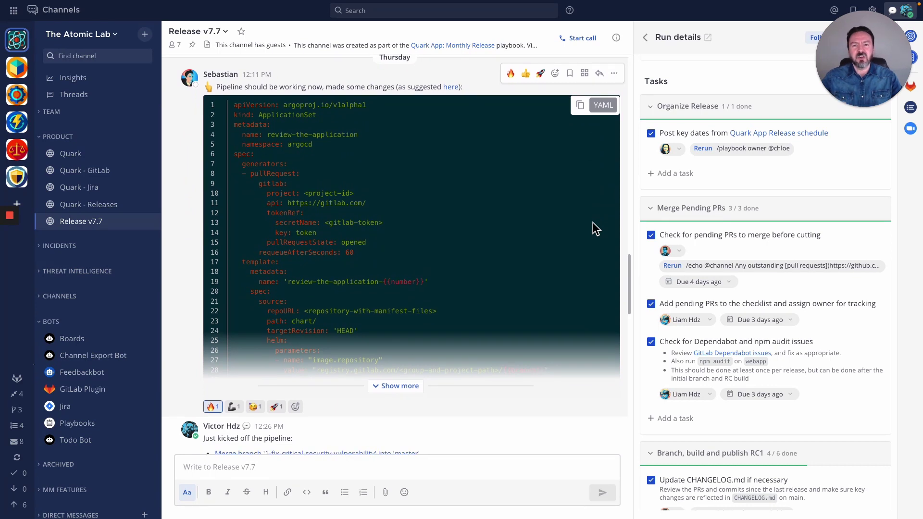
{"action": "scroll", "coordinate": [593, 229], "scroll_direction": "down", "scroll_amount": 9}
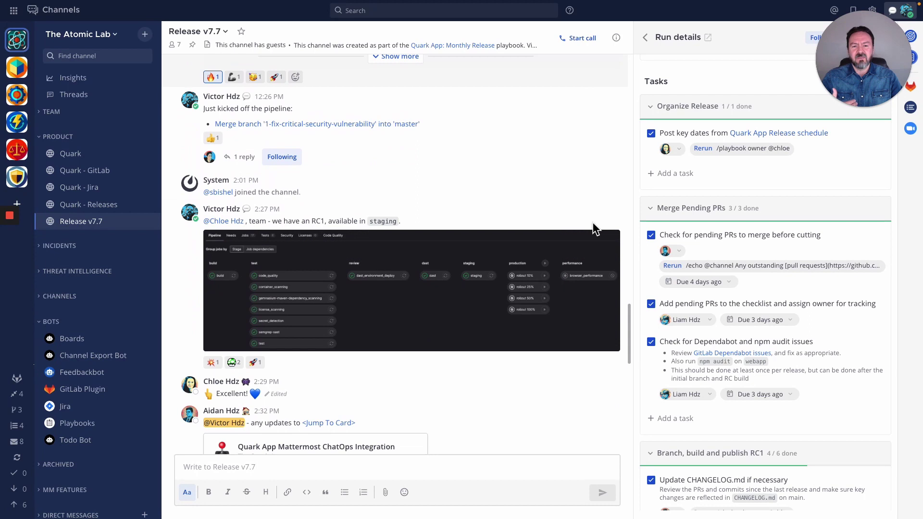
{"action": "scroll", "coordinate": [595, 229], "scroll_direction": "down", "scroll_amount": 15}
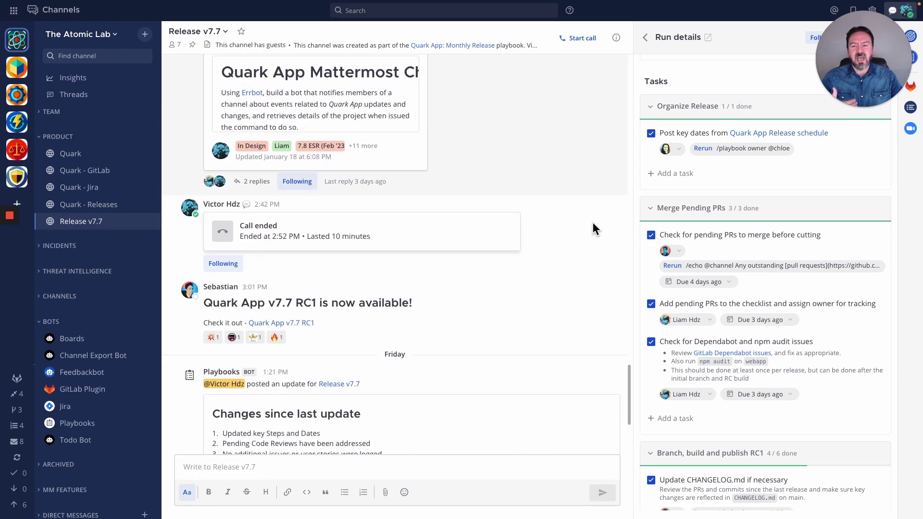
{"action": "scroll", "coordinate": [593, 229], "scroll_direction": "down", "scroll_amount": 1}
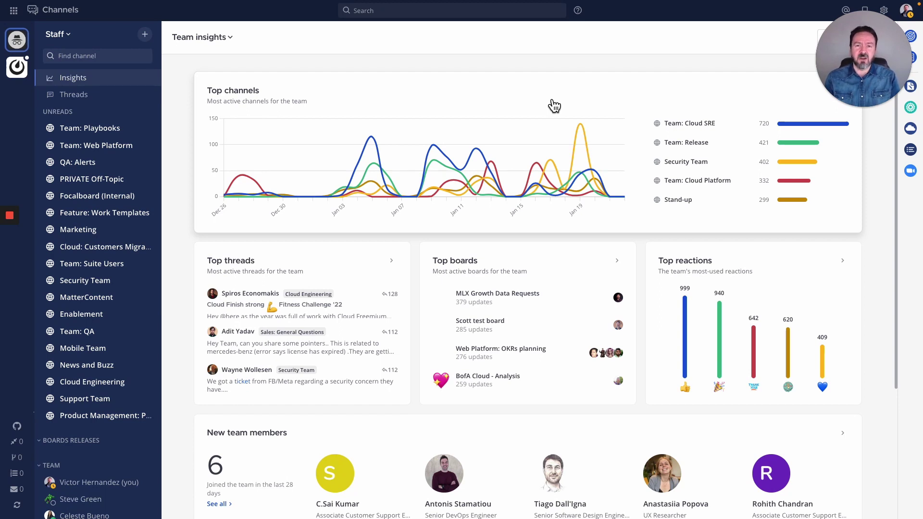
- Scroll the Staff team insights to the least active channels and top playbooks
{"action": "scroll", "coordinate": [553, 104], "scroll_direction": "down", "scroll_amount": 3}
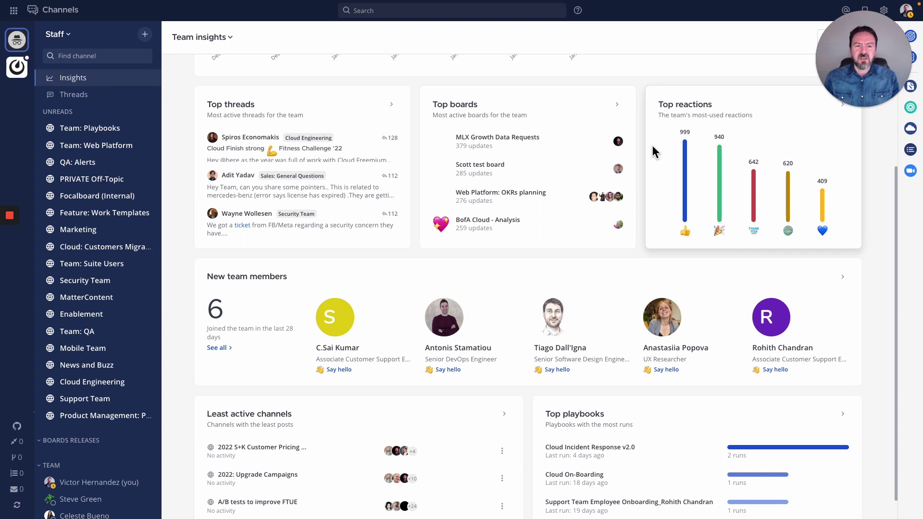
{"action": "scroll", "coordinate": [653, 150], "scroll_direction": "down", "scroll_amount": 1}
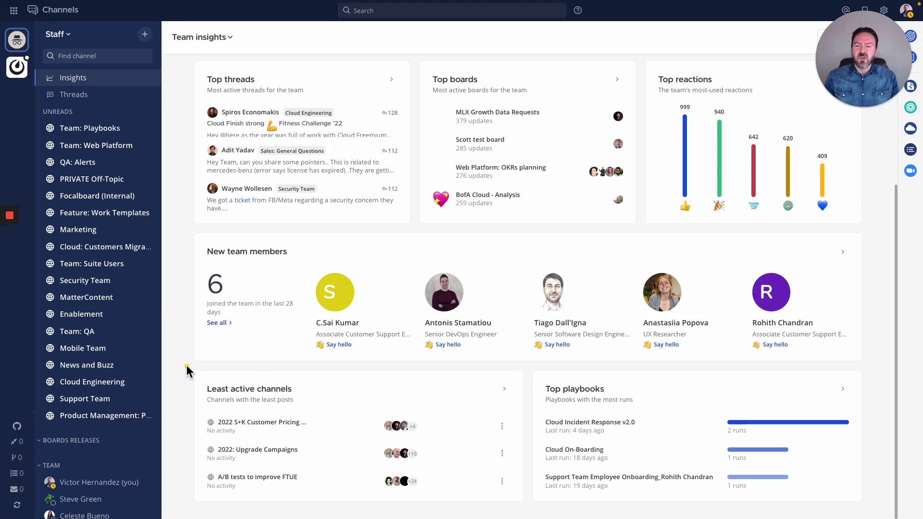
{"action": "mouse_move", "coordinate": [187, 365]}
{"action": "left_mouse_down"}
{"action": "mouse_move", "coordinate": [525, 497]}
{"action": "mouse_move", "coordinate": [527, 512]}
{"action": "left_mouse_up"}
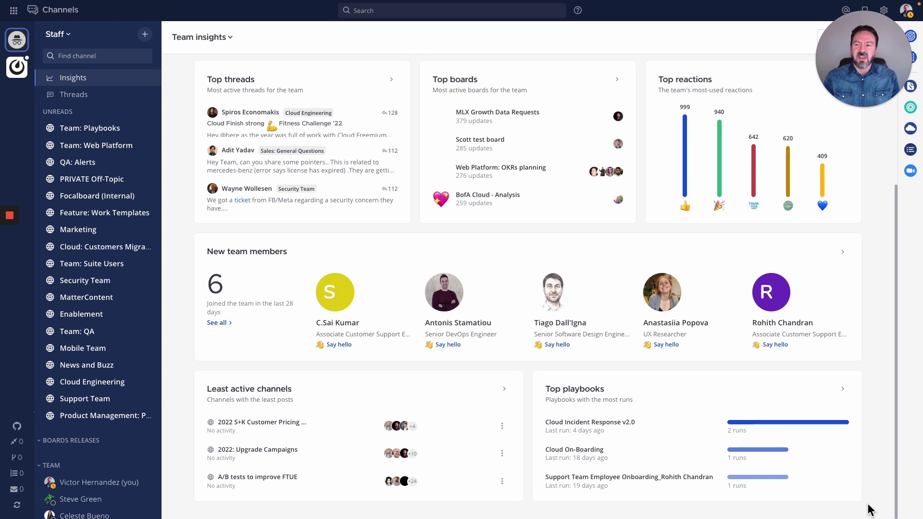
- Return to the presentation showing the Technical and Operational Team Productivity slide
{"action": "key", "text": "ctrl+Left"}
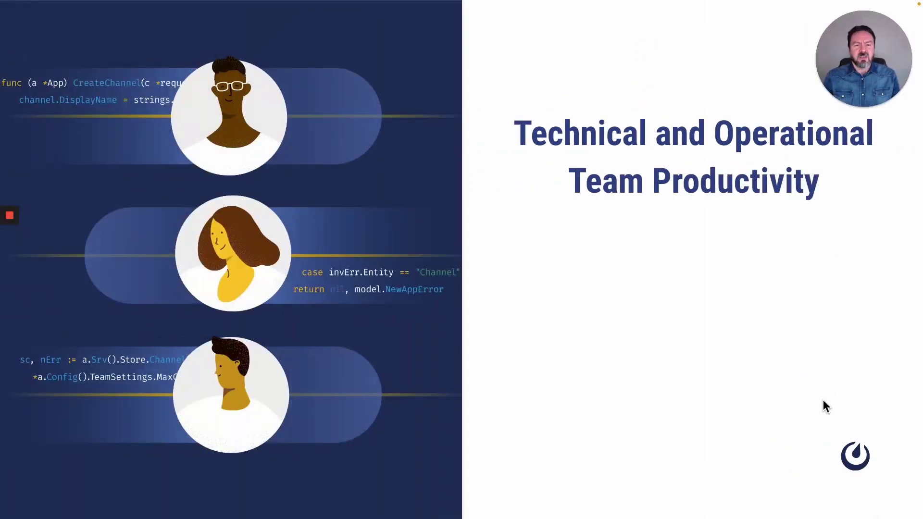